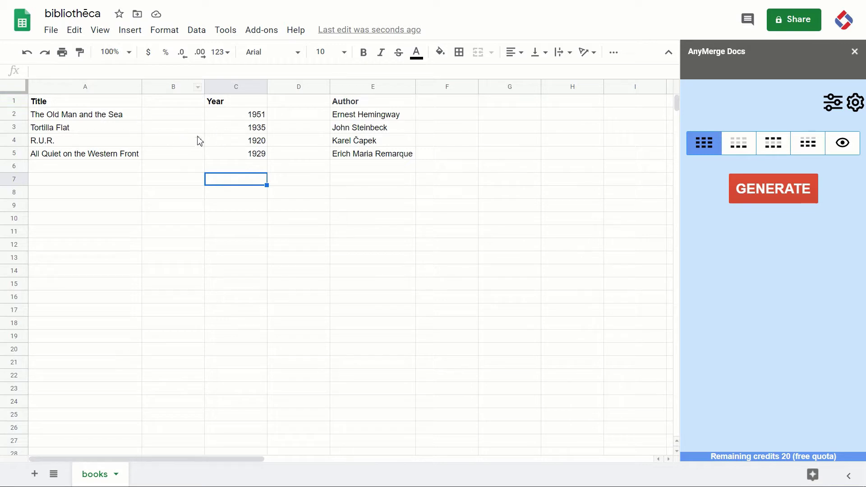
- Point out the books header row and its Title, Year and Author header cells
click(8, 101)
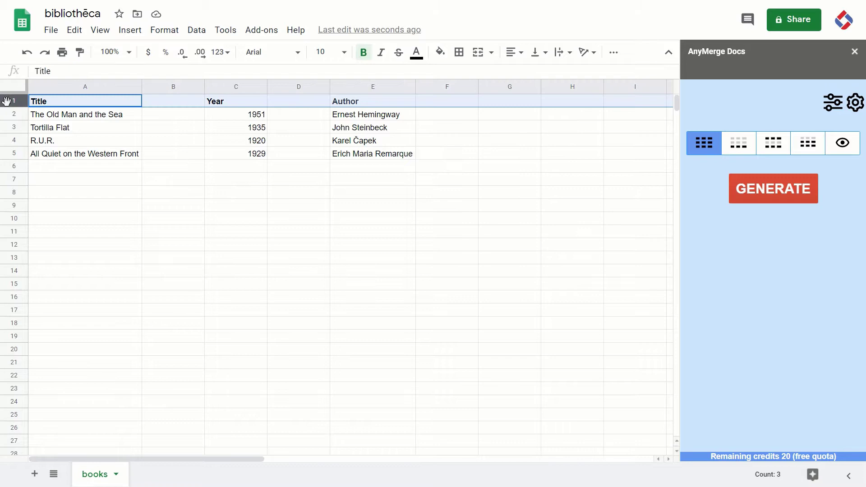
click(53, 103)
click(217, 104)
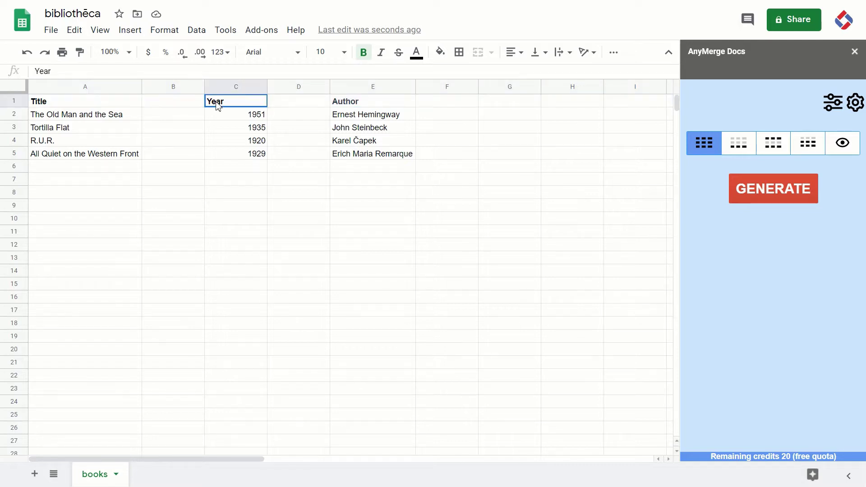
click(343, 105)
click(172, 189)
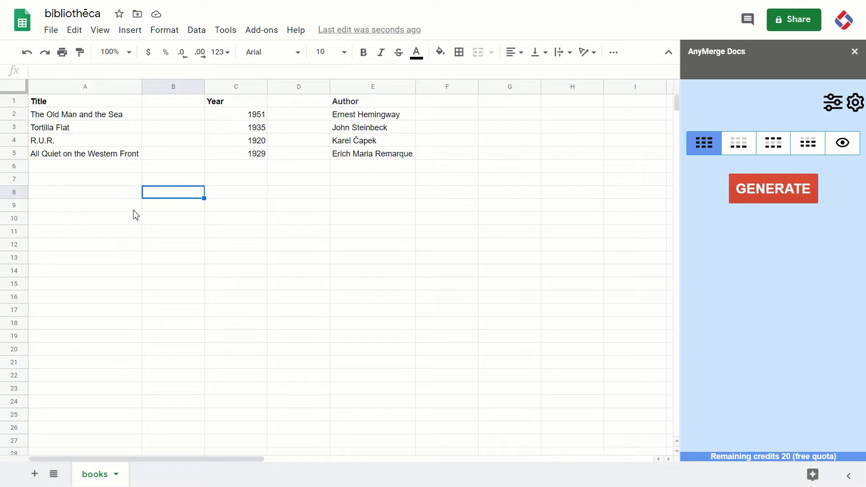
- Select book rows 2 to 5 and the Year column C, then move the active cell to D3
drag(16, 114, 18, 154)
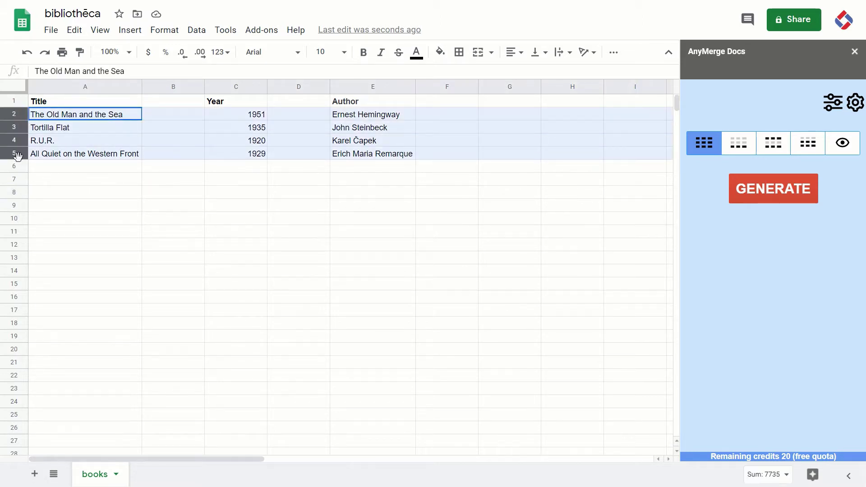
click(65, 178)
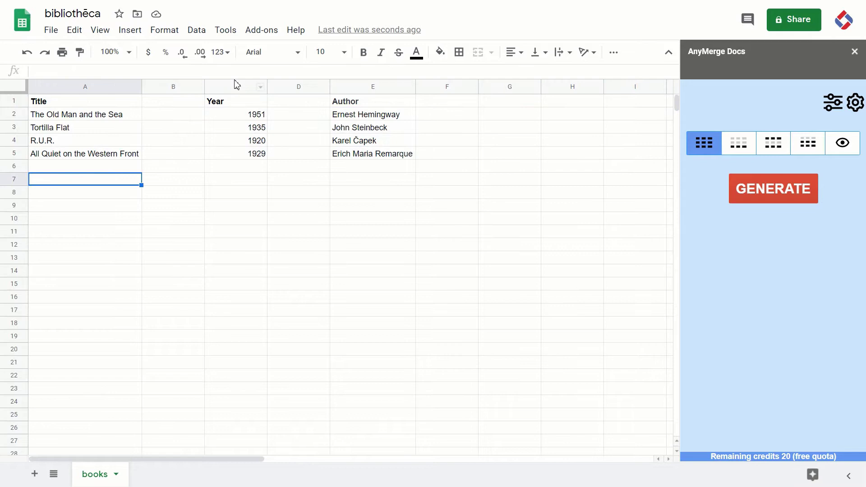
click(230, 91)
drag(235, 88, 235, 121)
click(184, 131)
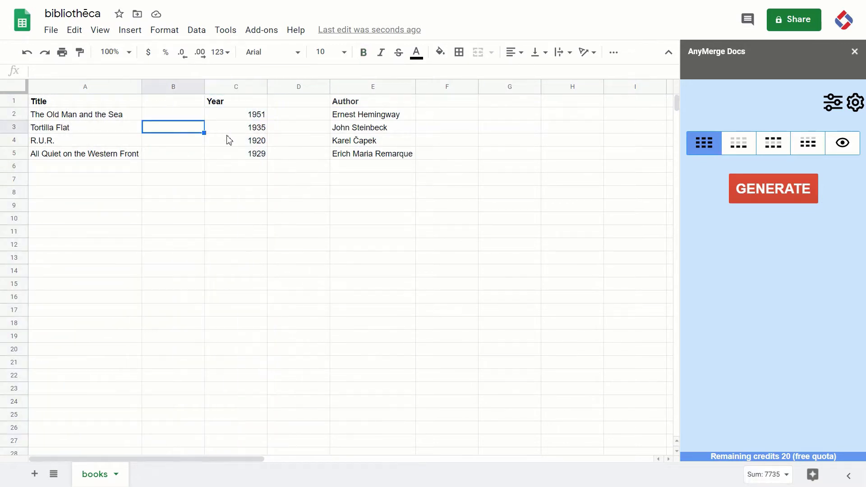
key(Right)
key(Right)
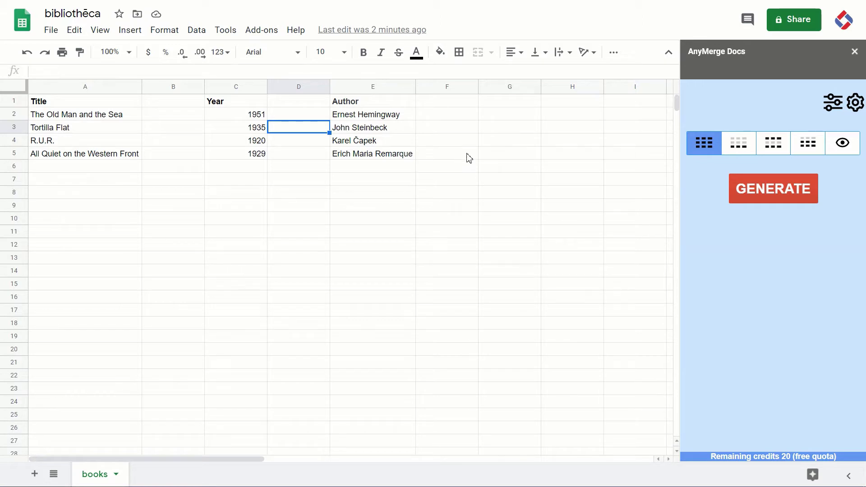
- Open the AnyMerge Docs sheet configuration and highlight the Source sheet heading and 'books' name
click(834, 110)
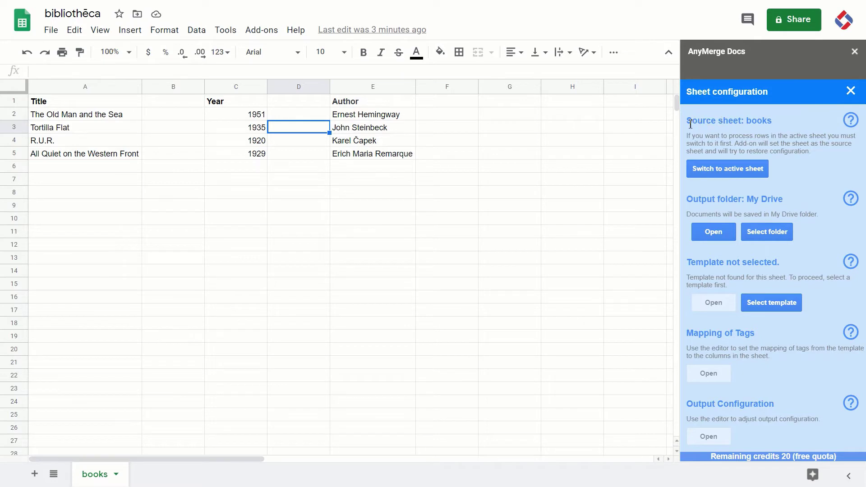
drag(686, 121, 742, 123)
click(733, 139)
double_click(747, 120)
click(780, 145)
- Highlight the full 'Source sheet: books' heading, then open and cancel the output folder chooser
drag(689, 119, 773, 122)
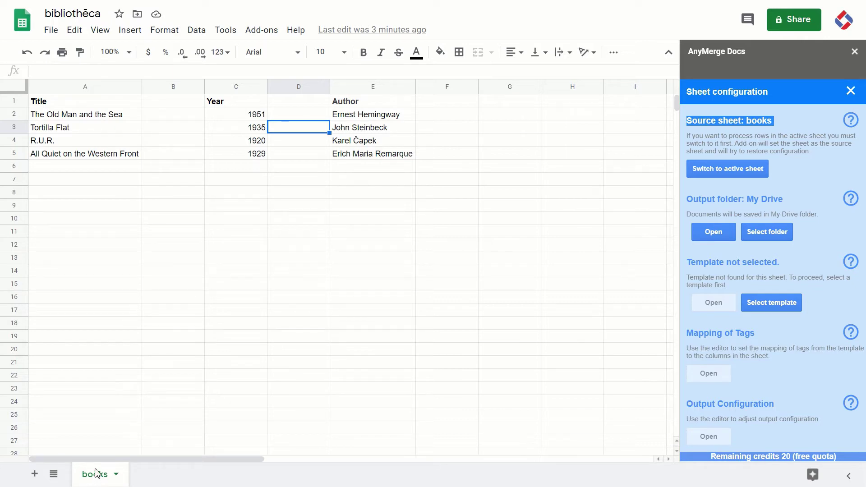
click(780, 141)
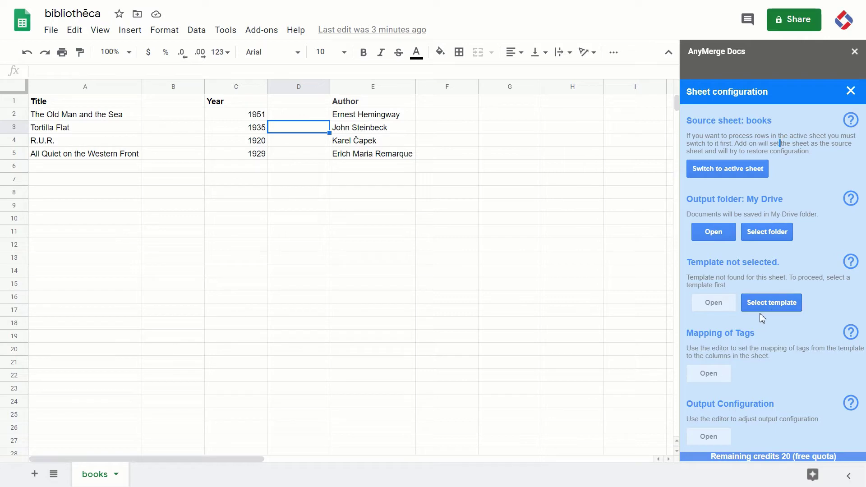
click(764, 236)
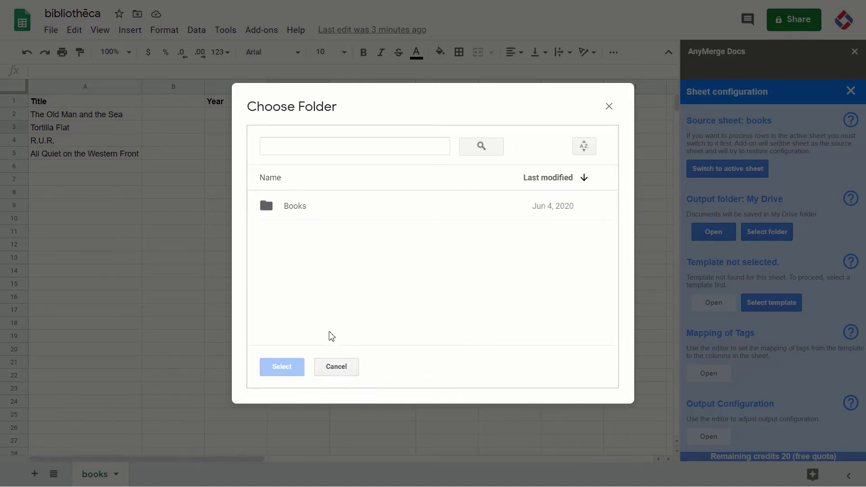
click(609, 106)
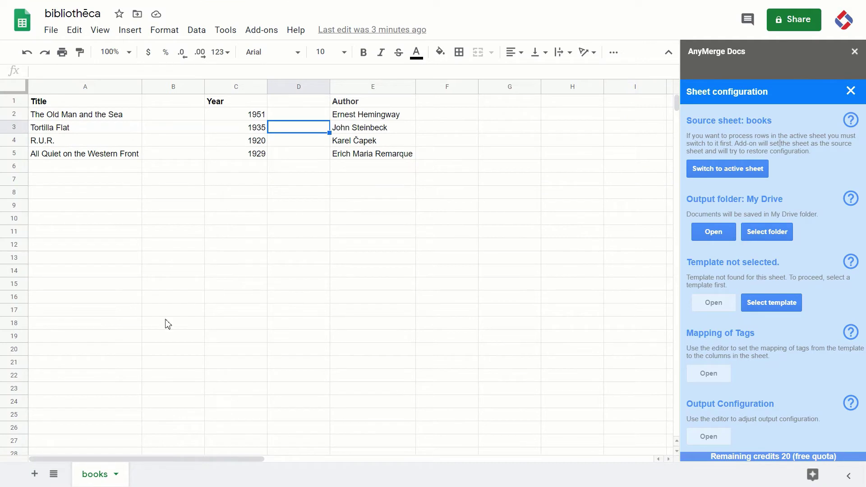
click(34, 473)
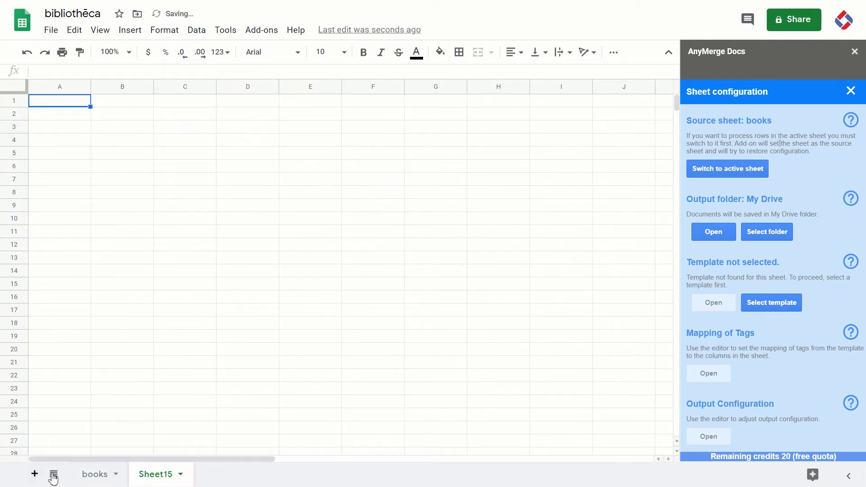
click(194, 322)
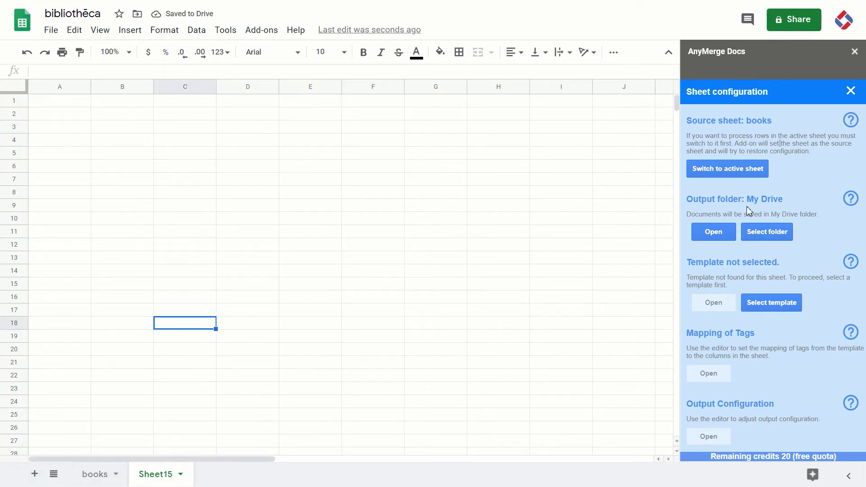
click(767, 238)
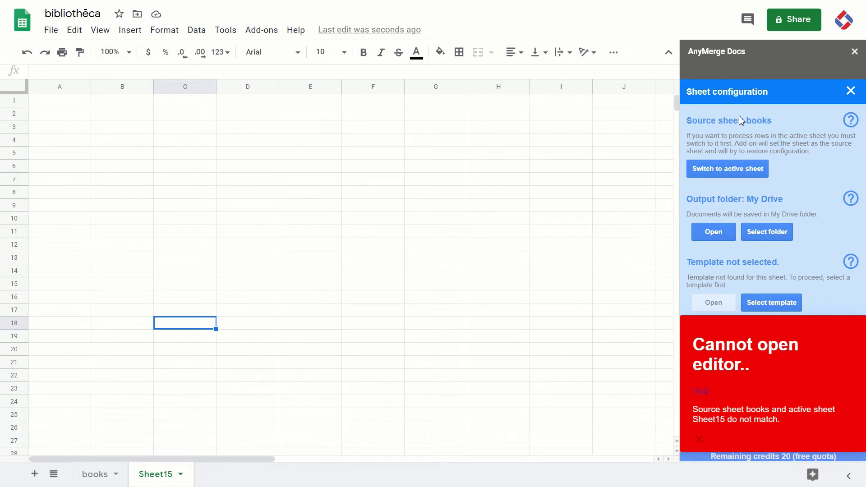
double_click(760, 120)
click(699, 440)
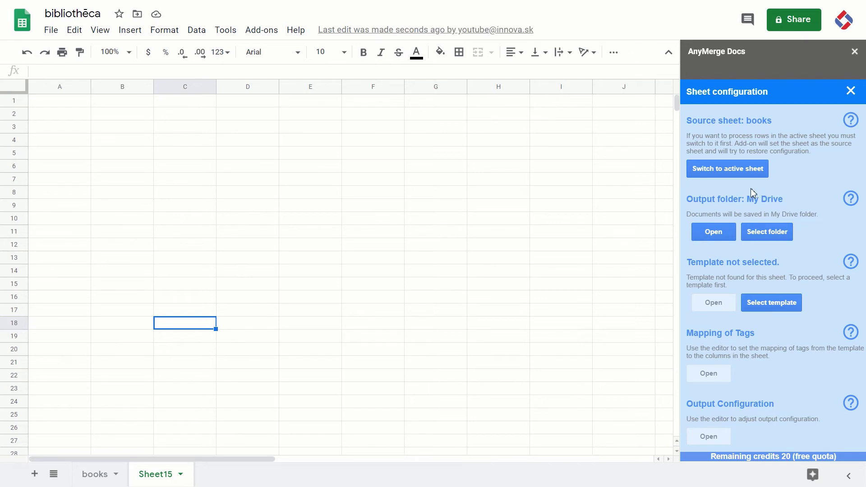
- Switch to the books sheet and close the AnyMerge Docs sheet configuration
click(736, 178)
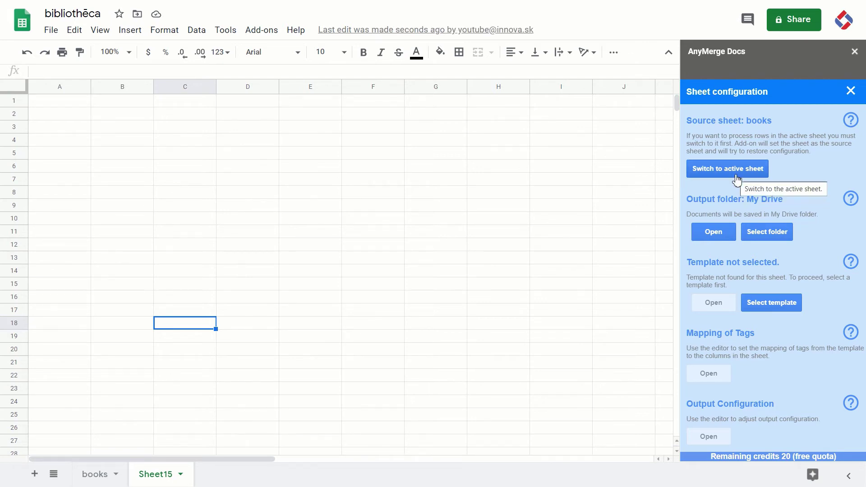
click(100, 475)
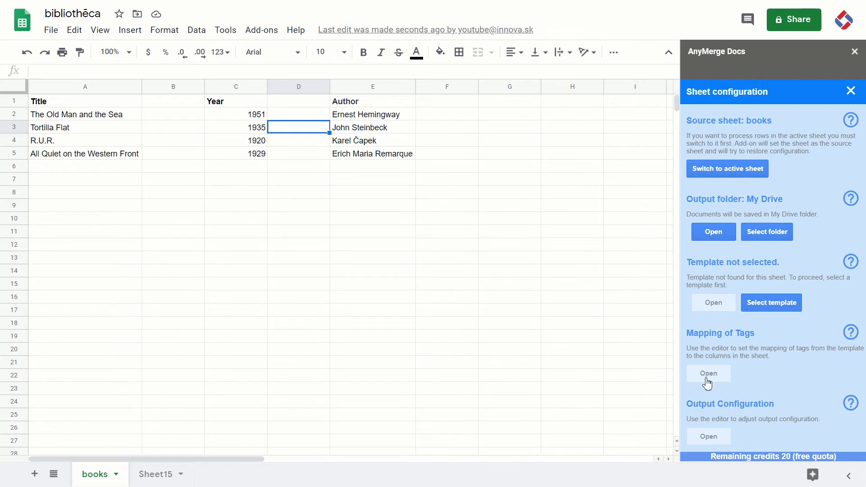
click(850, 92)
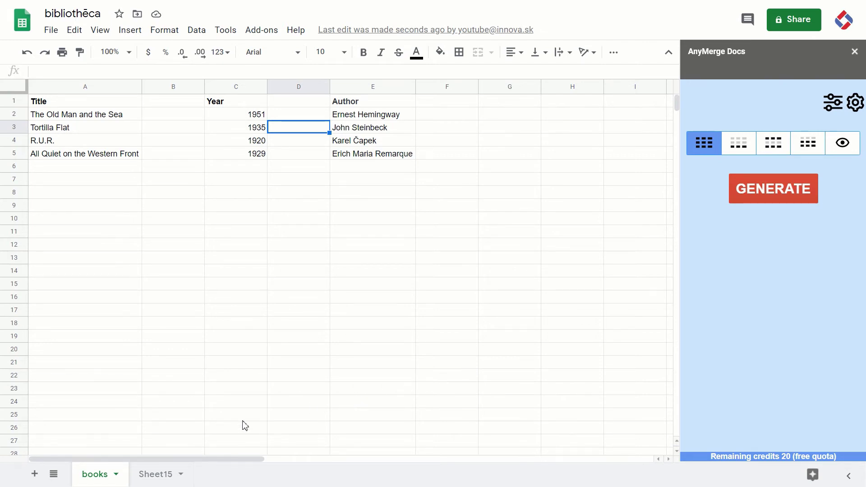
- From Sheet15, reopen the sheet configuration and switch the source sheet to Sheet15
click(154, 477)
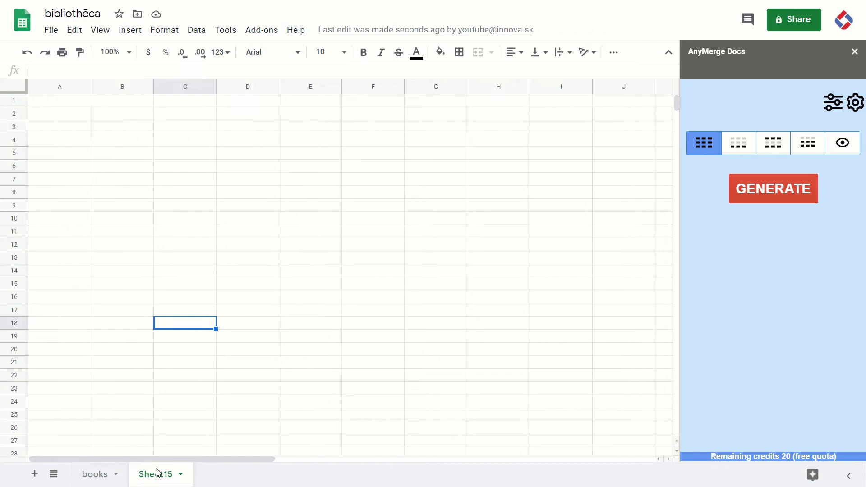
click(837, 108)
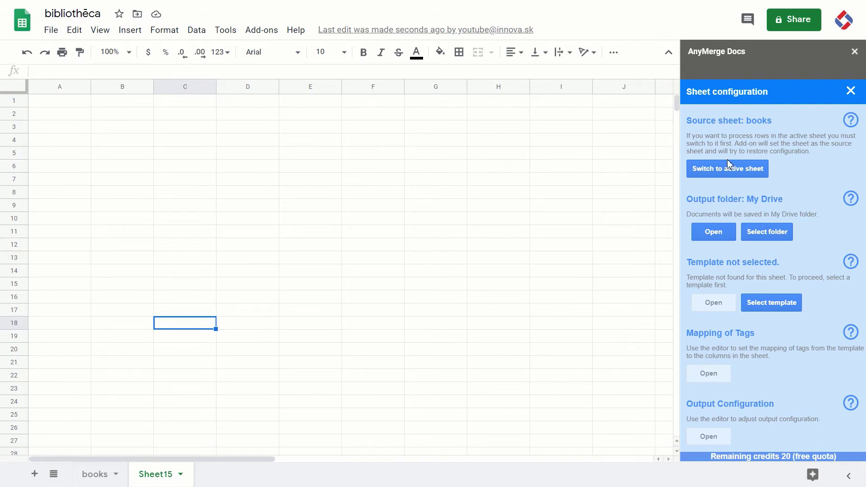
click(718, 171)
drag(687, 122, 765, 120)
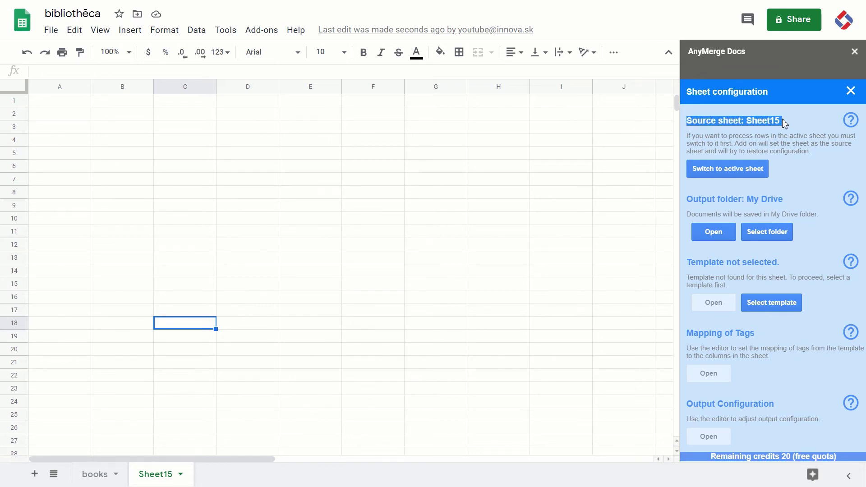
click(783, 123)
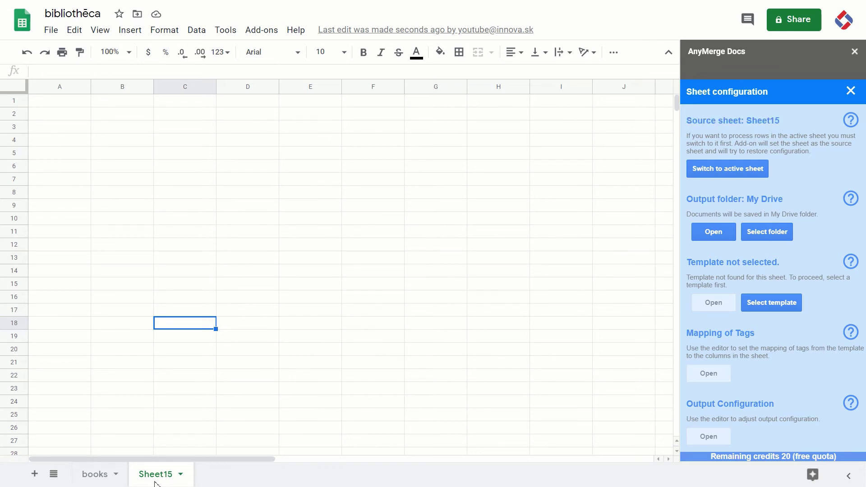
click(758, 239)
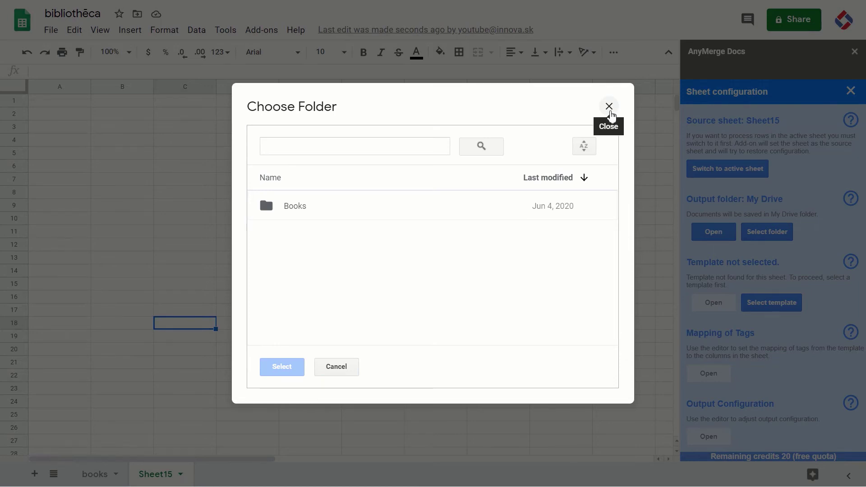
click(609, 111)
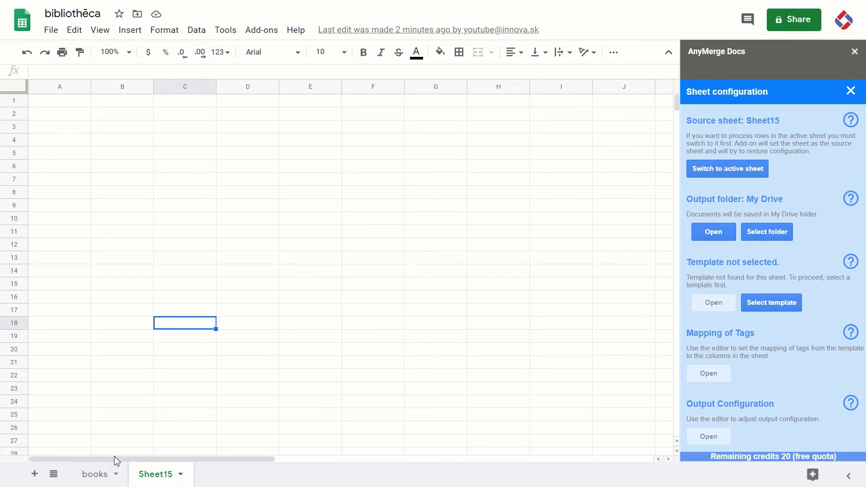
- Add Sheet16 and Sheet17, then flip through the Sheet15, books and Sheet16 tabs
double_click(35, 474)
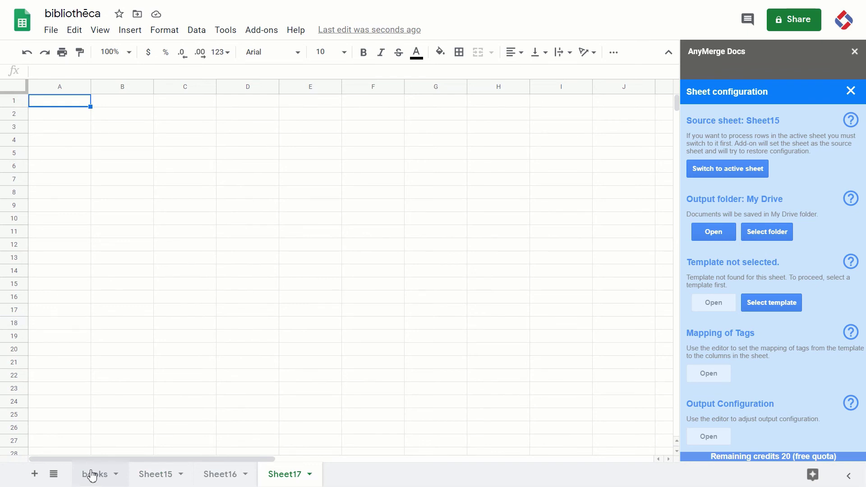
click(170, 479)
click(215, 480)
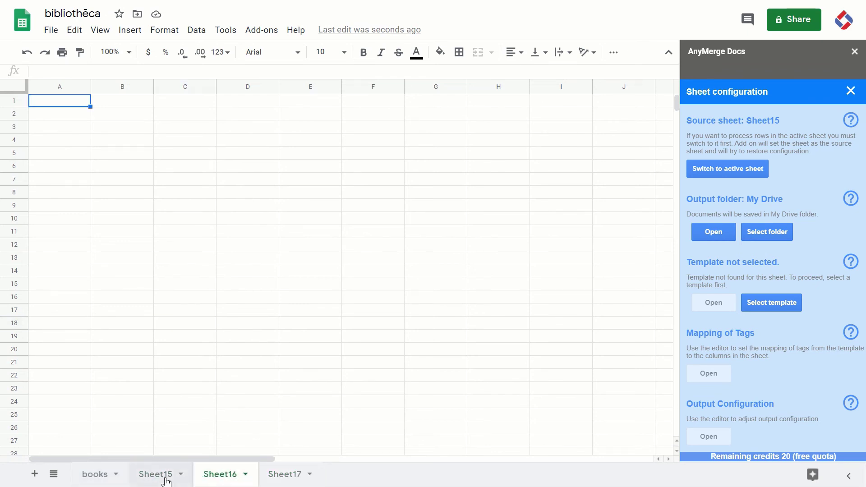
click(163, 479)
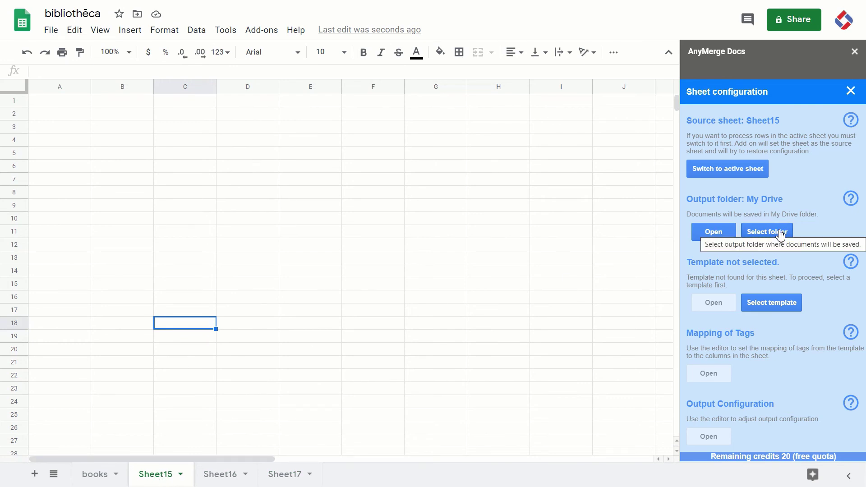
click(88, 474)
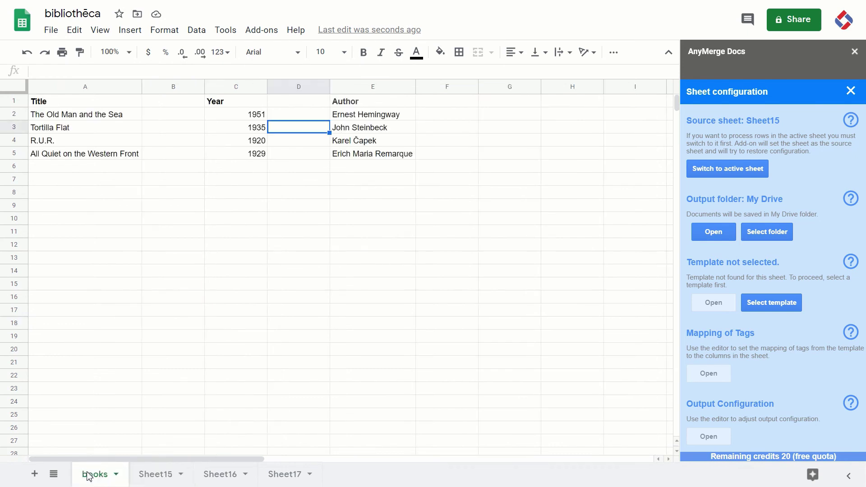
click(218, 472)
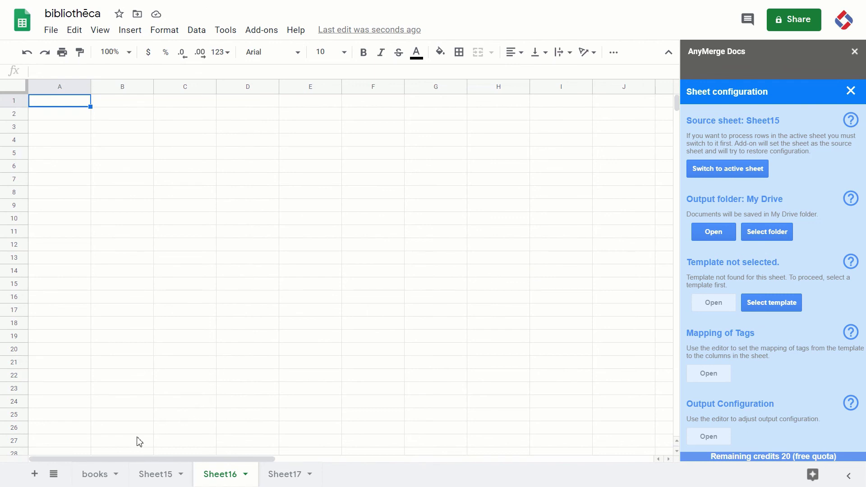
- With books active, make it the AnyMerge Docs source sheet and close the configuration panel
click(100, 474)
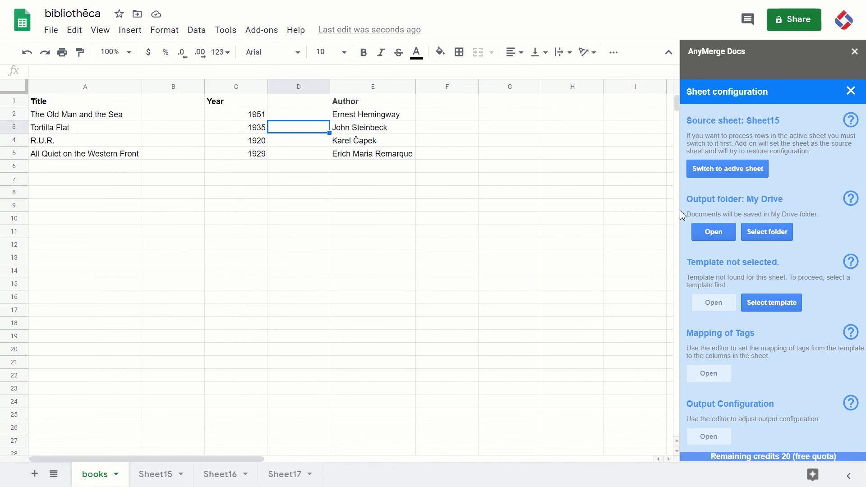
click(714, 174)
click(850, 91)
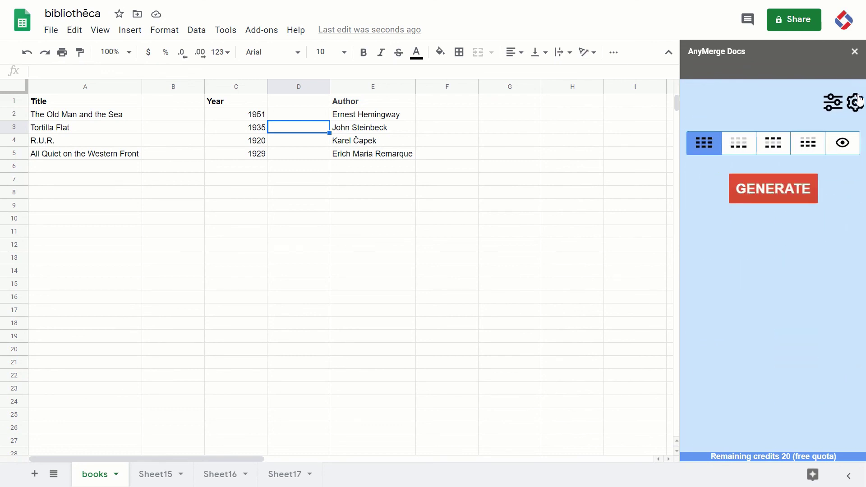